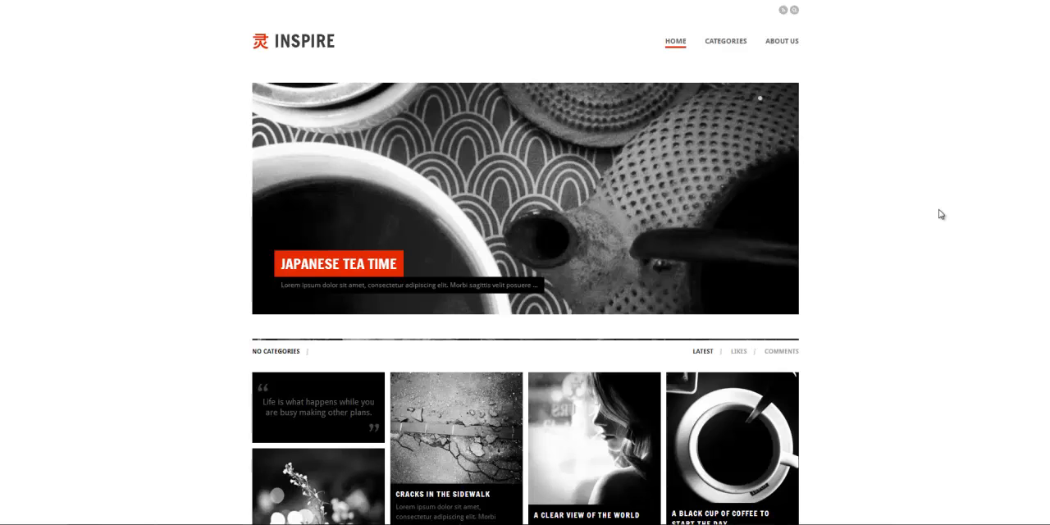
- Open the "Cracks in the sidewalk" post from the home page to view its sidebar
scroll(483, 320, "down", 2)
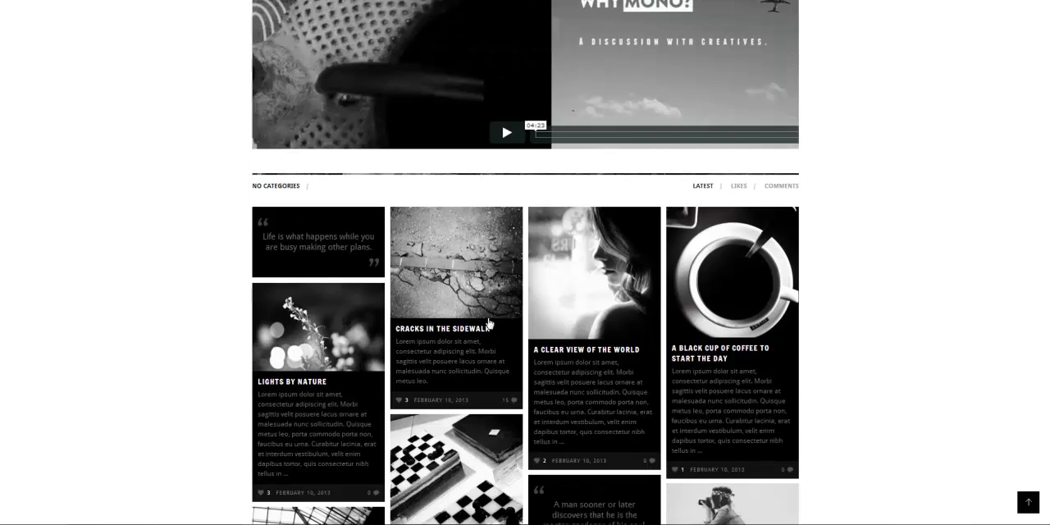
left_click(484, 279)
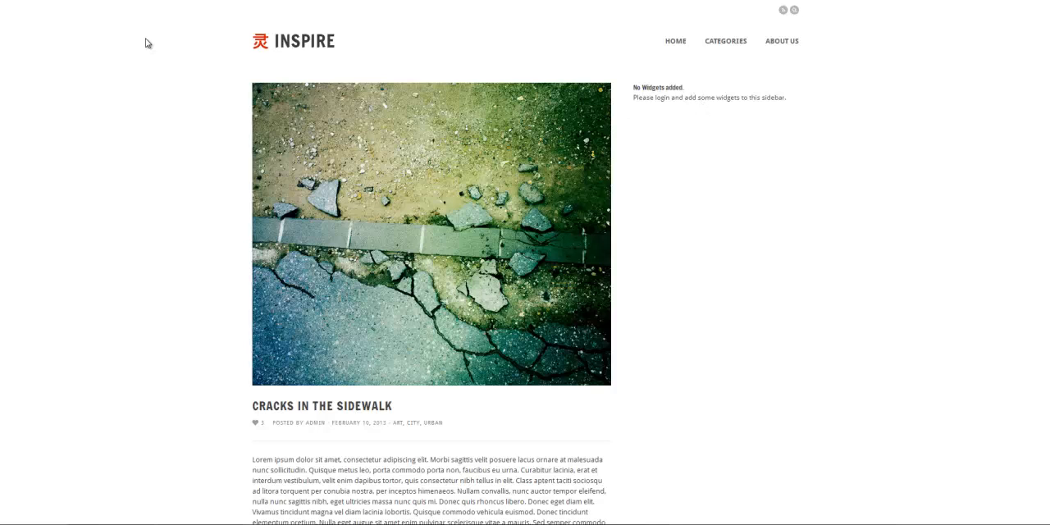
- Switch to the WordPress admin and open the Widgets page
left_click(92, 1)
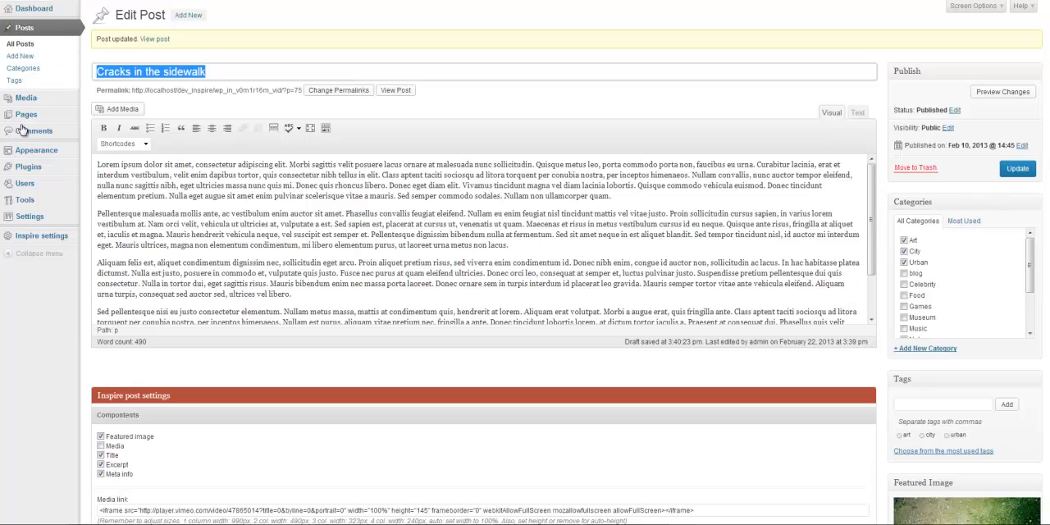
mouse_move(25, 154)
left_click(106, 167)
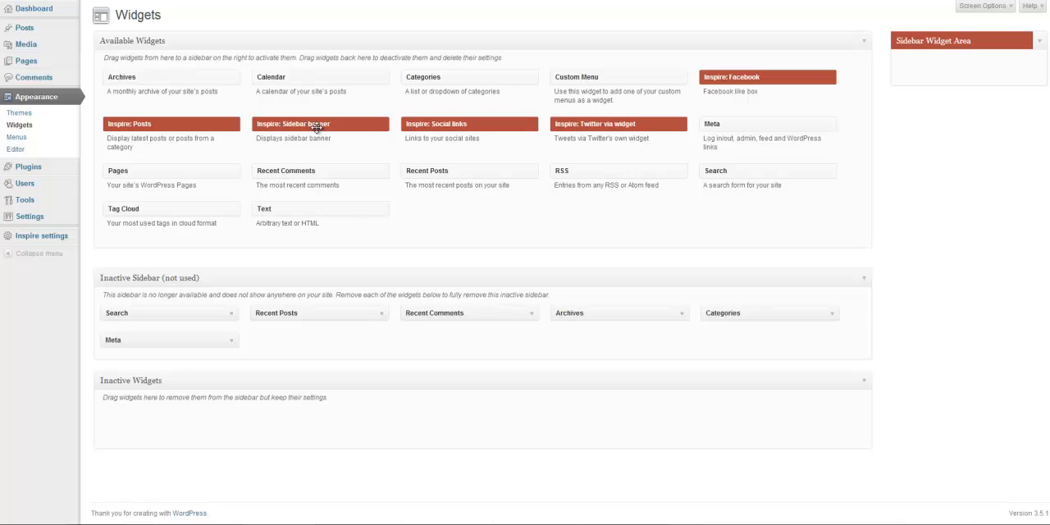
- Add the Inspire: Sidebar banner widget to the Sidebar Widget Area and view it on the reloaded post
left_click_drag(316, 128, 952, 77)
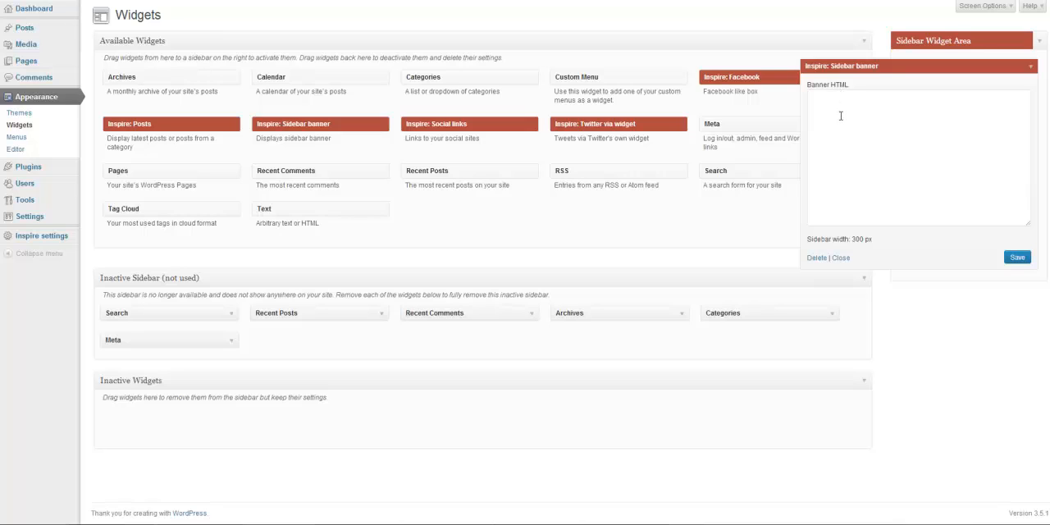
left_click(818, 99)
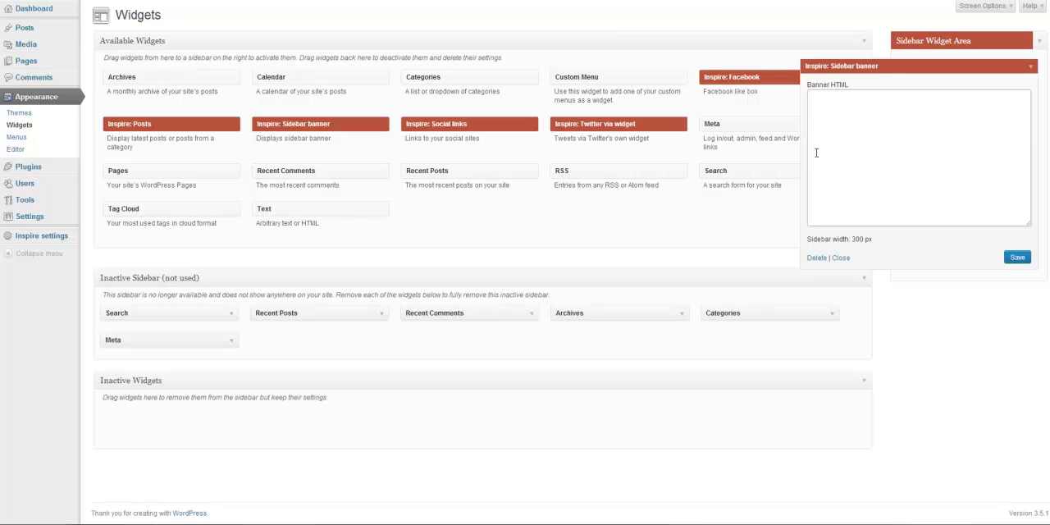
left_click(57, 1)
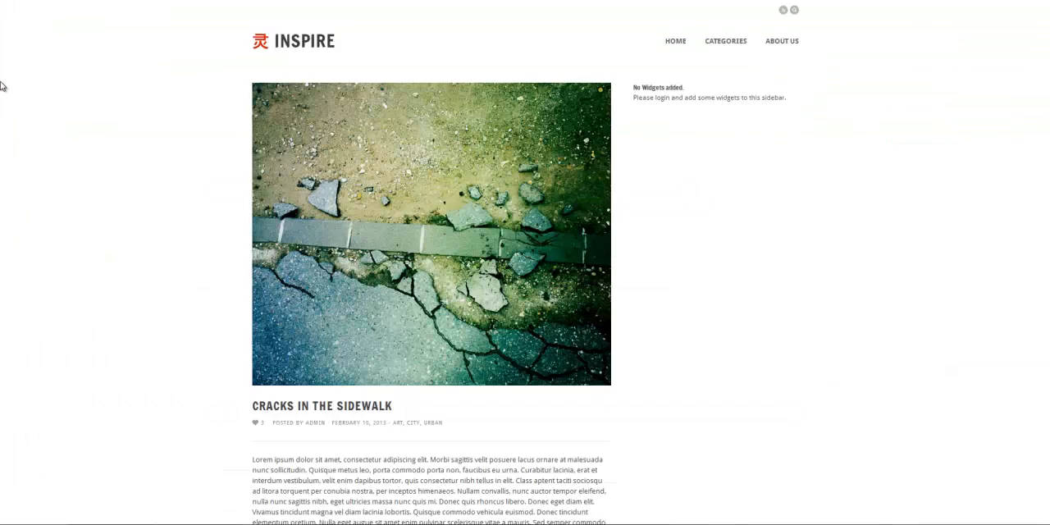
left_click(35, 0)
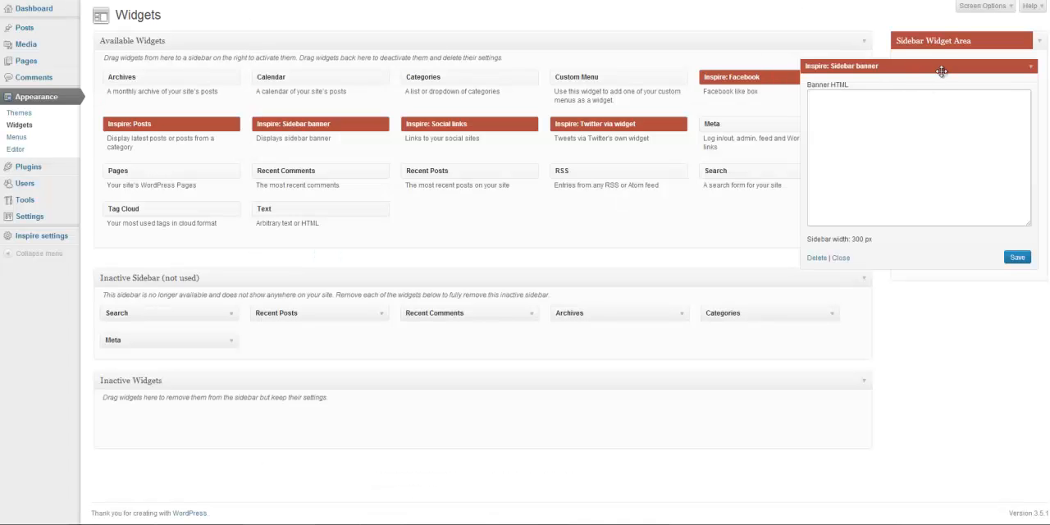
- Replace the banner widget in the Sidebar Widget Area with Inspire: Social links and reload the post page
left_click_drag(940, 69, 226, 129)
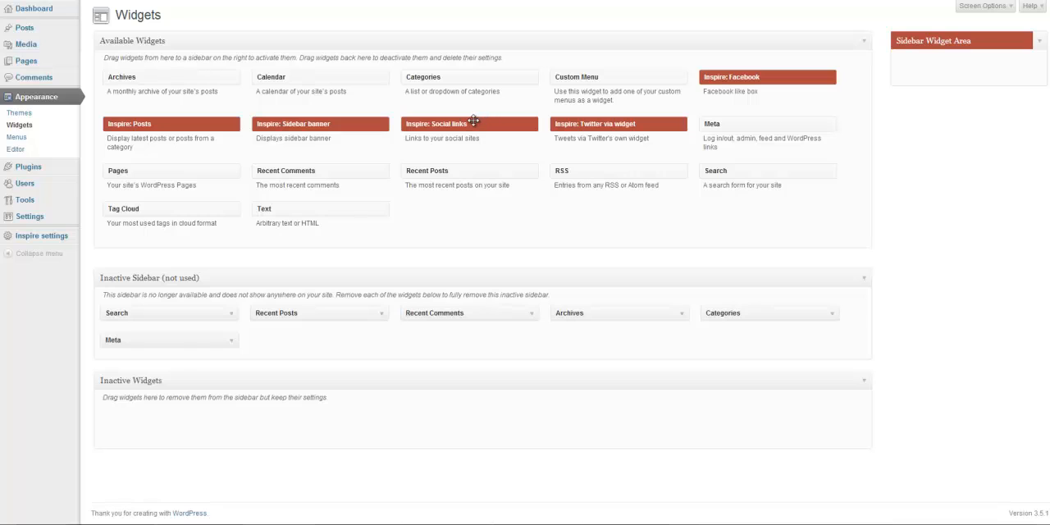
left_click_drag(468, 122, 923, 67)
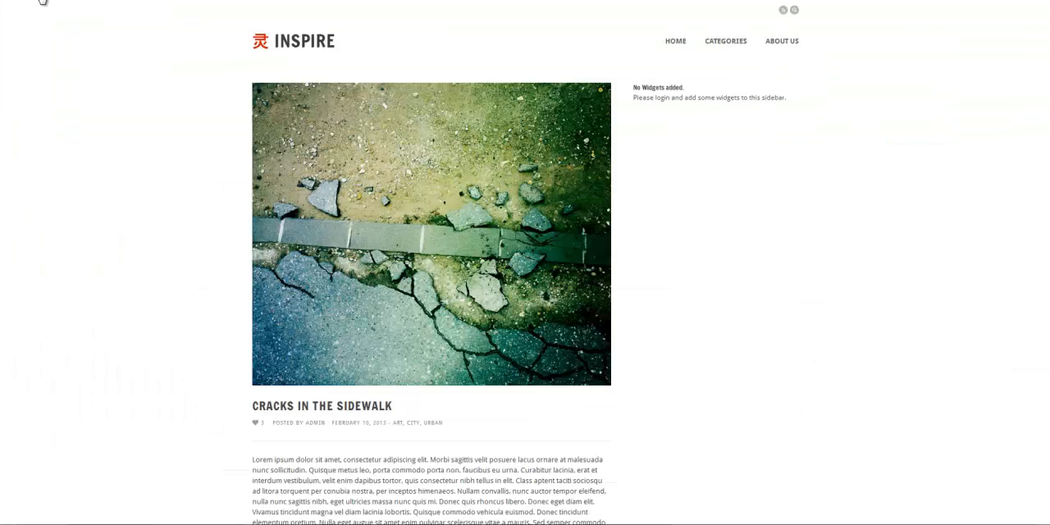
key("F5")
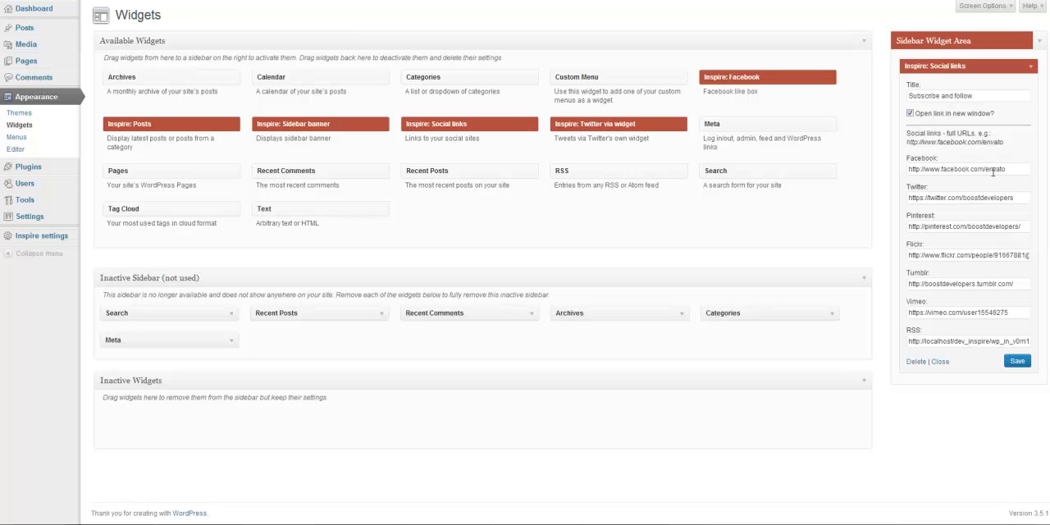
- Clear the Facebook URL in the Social links widget, save it, and check the icons on the reloaded post
left_click_drag(1009, 169, 818, 181)
key("BackSpace")
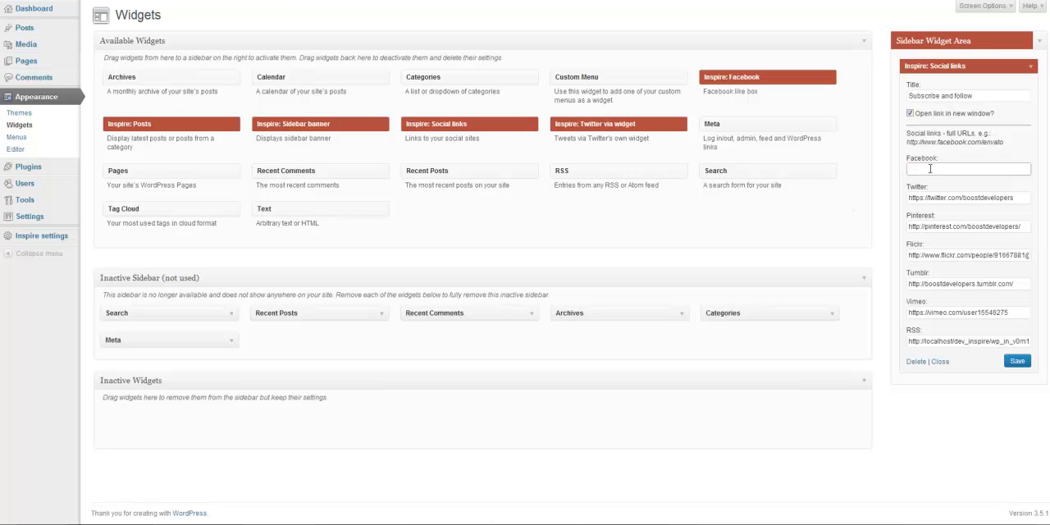
left_click(1019, 361)
left_click(182, 0)
left_click(41, 0)
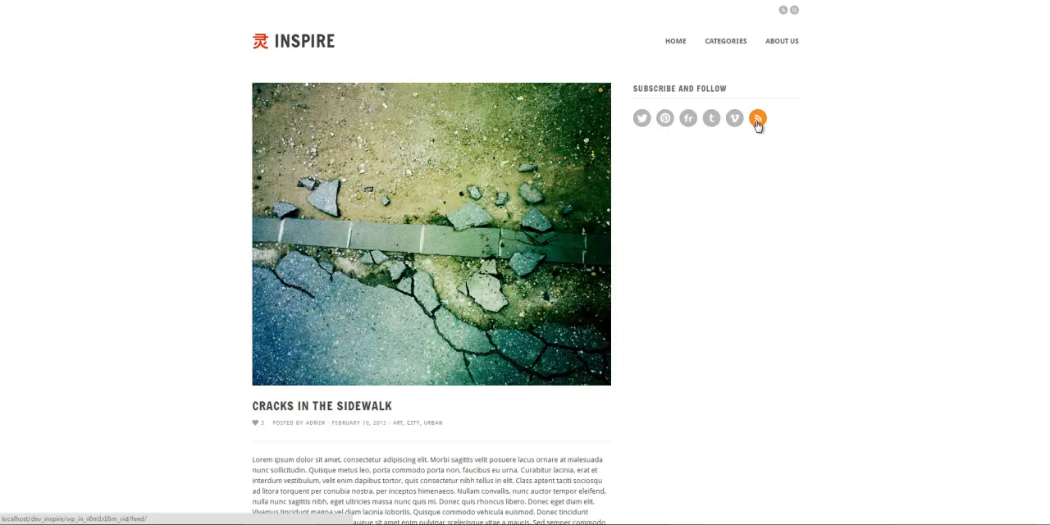
left_click(86, 0)
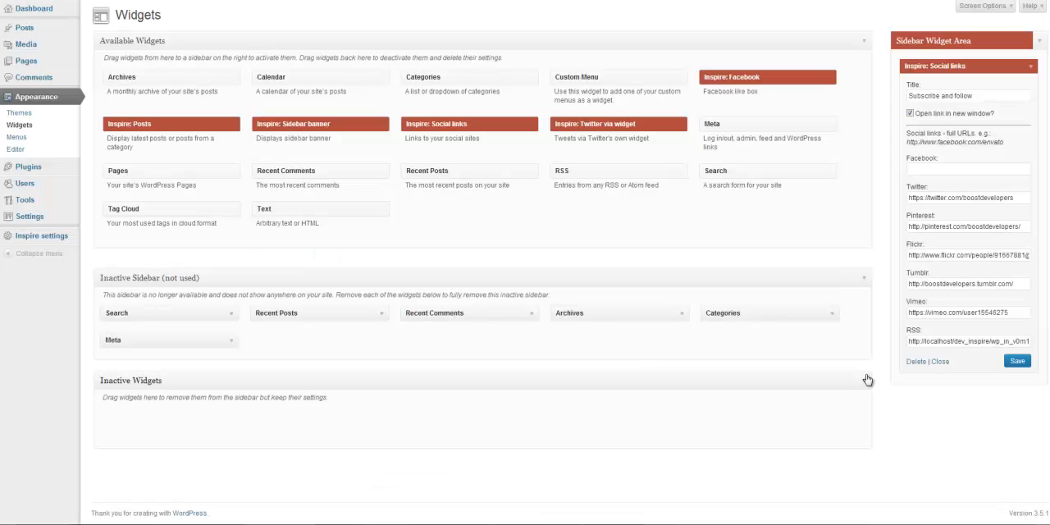
- Replace the Social links widget in the Sidebar Widget Area with Inspire: Posts and reload the post page
left_click_drag(928, 69, 271, 164)
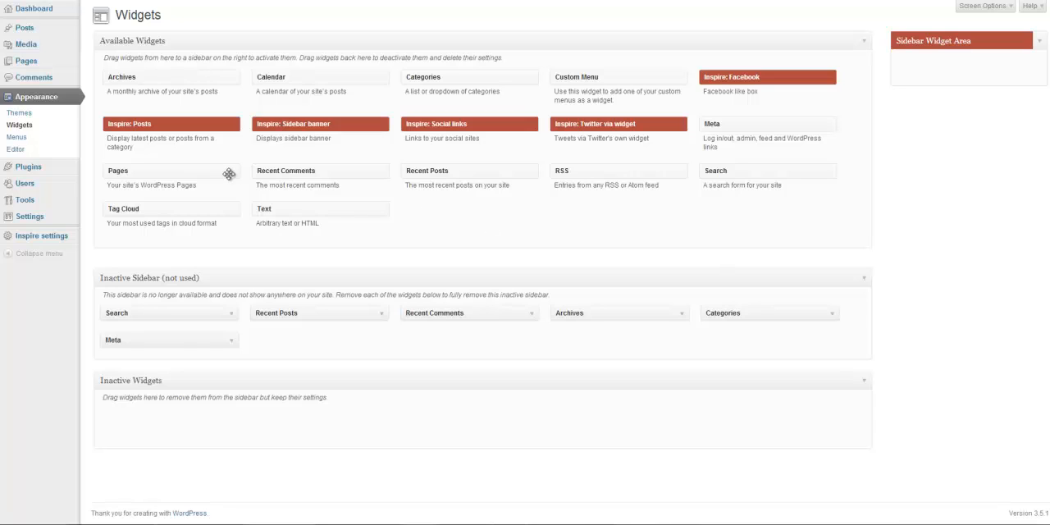
left_click_drag(165, 127, 968, 71)
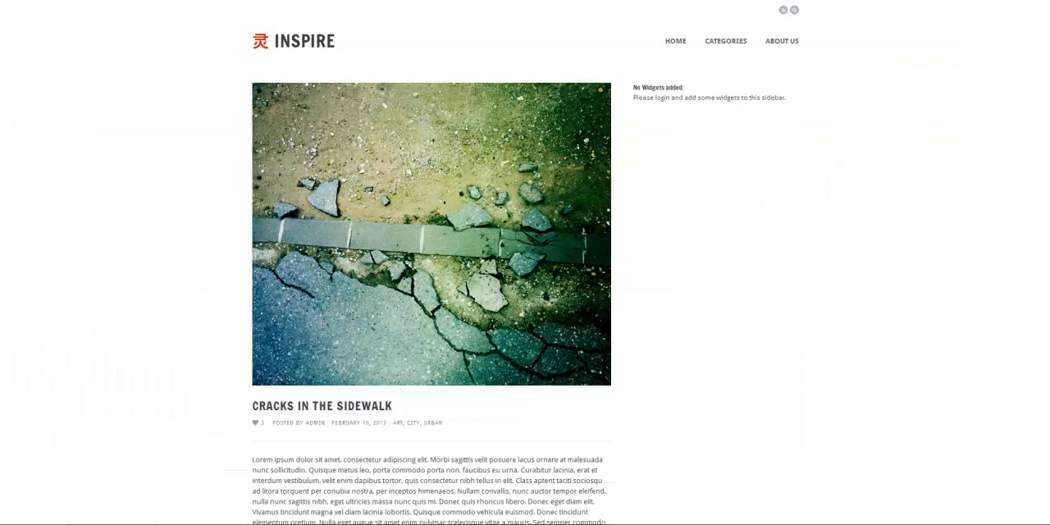
key("F5")
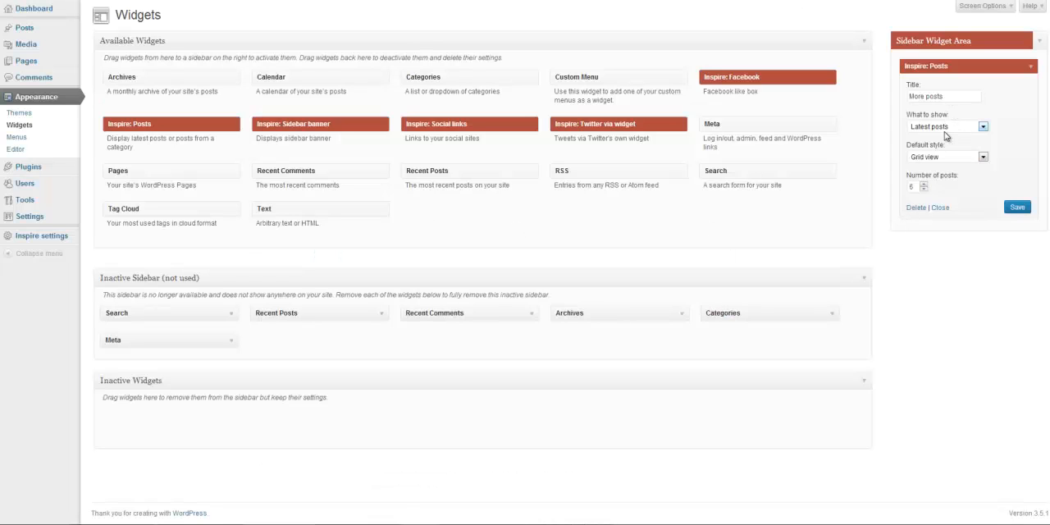
left_click(983, 128)
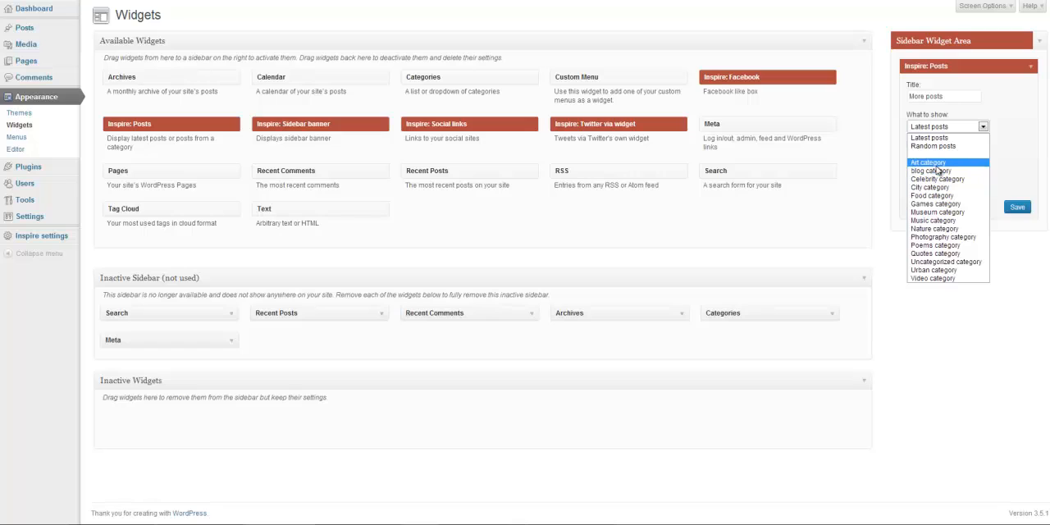
left_click(980, 138)
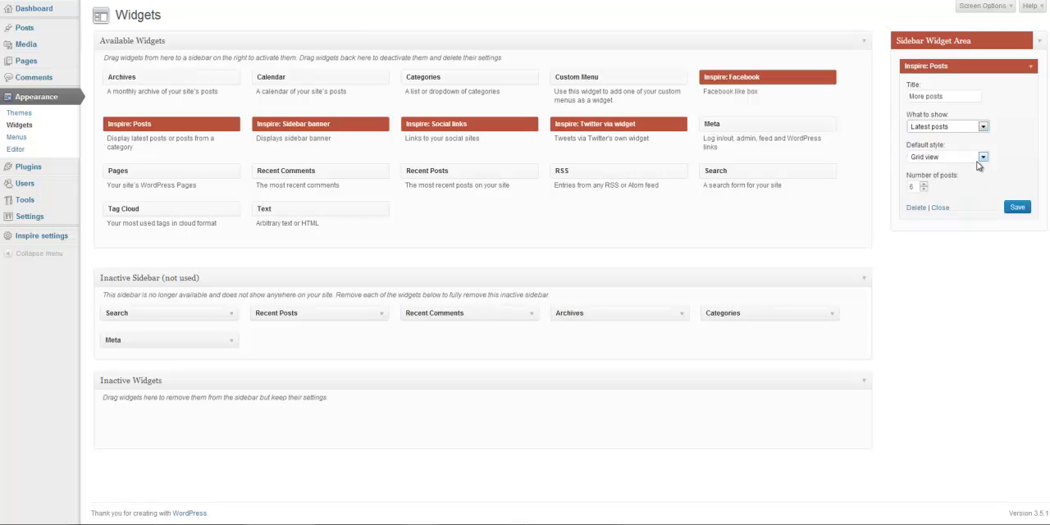
left_click(984, 157)
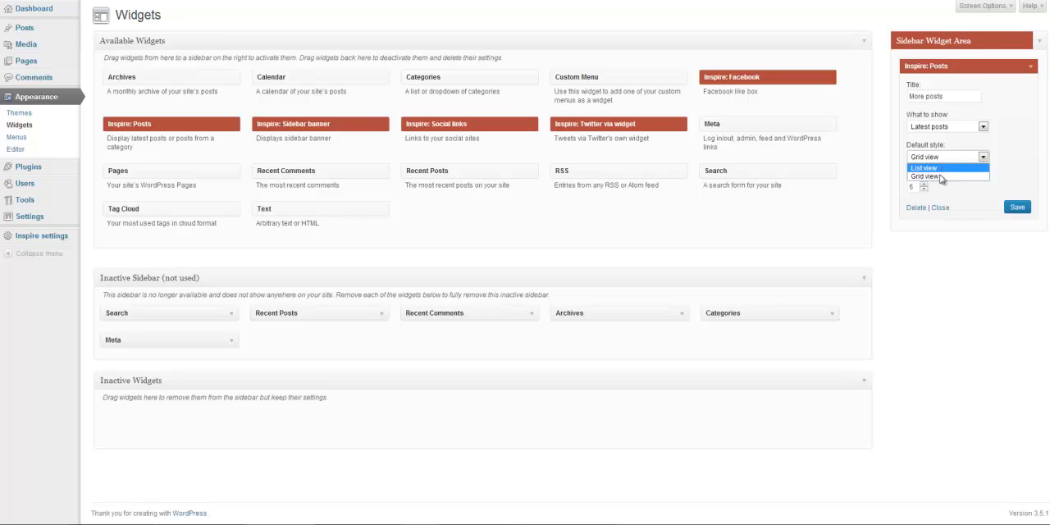
left_click(984, 159)
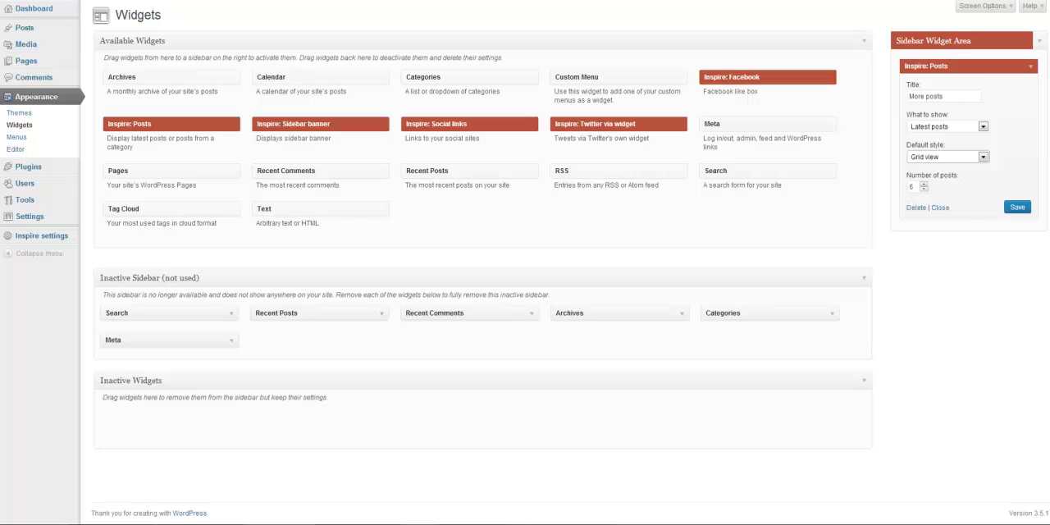
- Title the Posts widget "Random posts" and set what it shows to Random posts
double_click(951, 96)
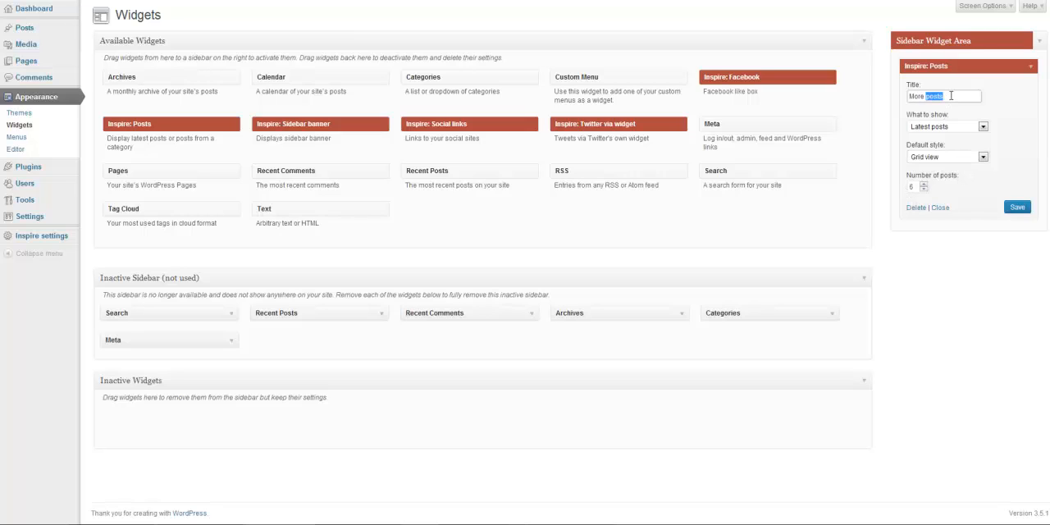
key("ctrl+a")
type("R")
left_click(983, 128)
left_click(976, 147)
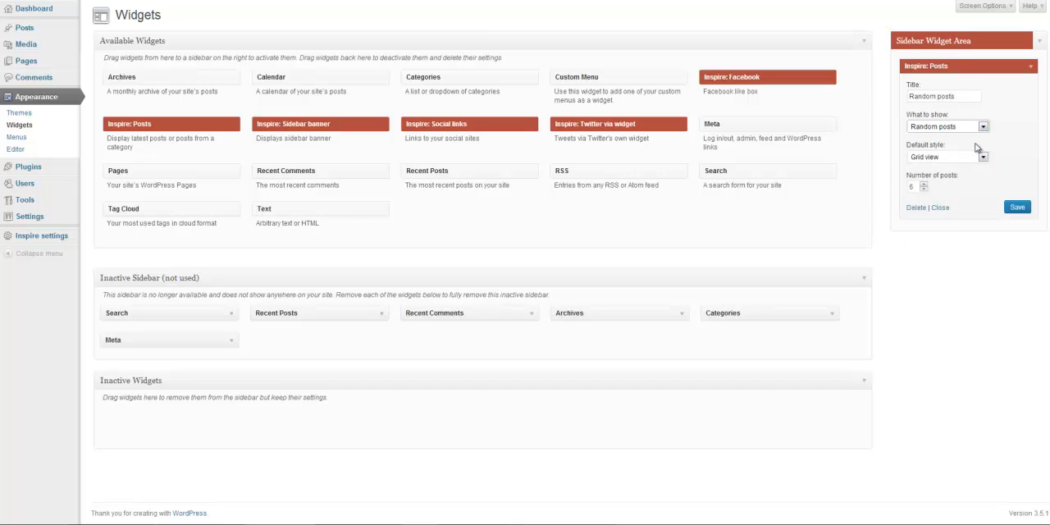
- Set the Posts widget's default style to List view and its number of posts to 8, and save it
left_click(983, 157)
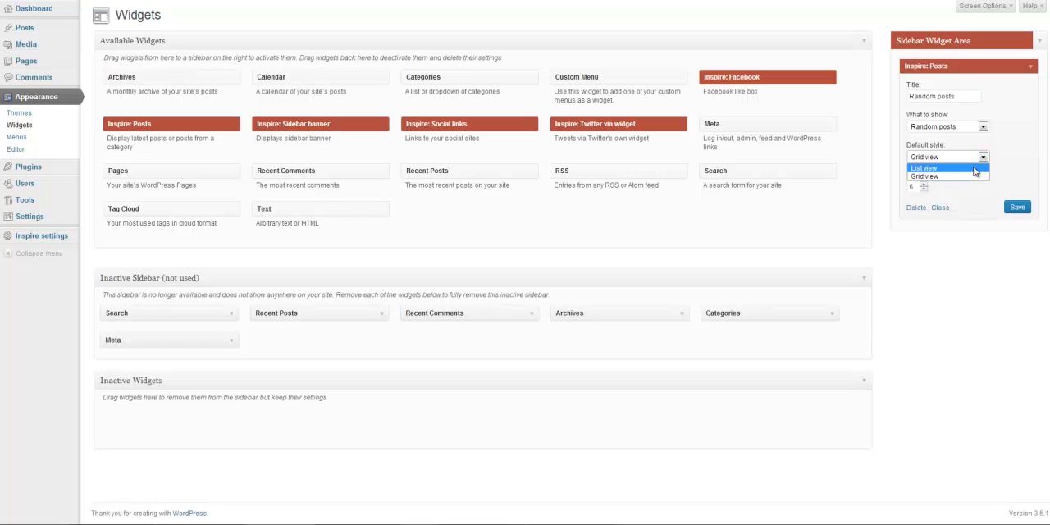
left_click(975, 169)
left_click_drag(921, 187, 873, 195)
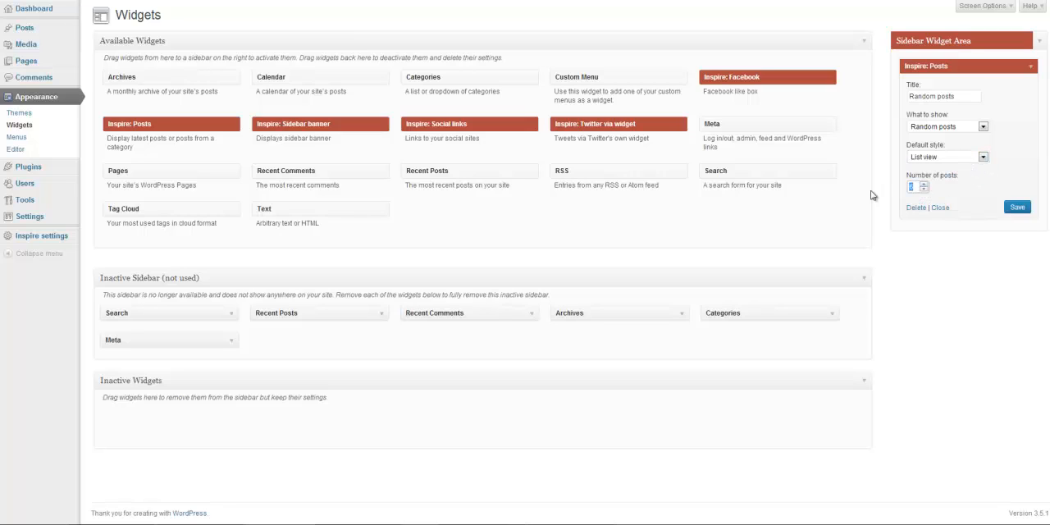
type("8")
left_click(1017, 207)
- Replace the Posts widget with Inspire: Facebook and paste the boostdevelopers page address as its Facebook page URL
left_click_drag(946, 68, 449, 168)
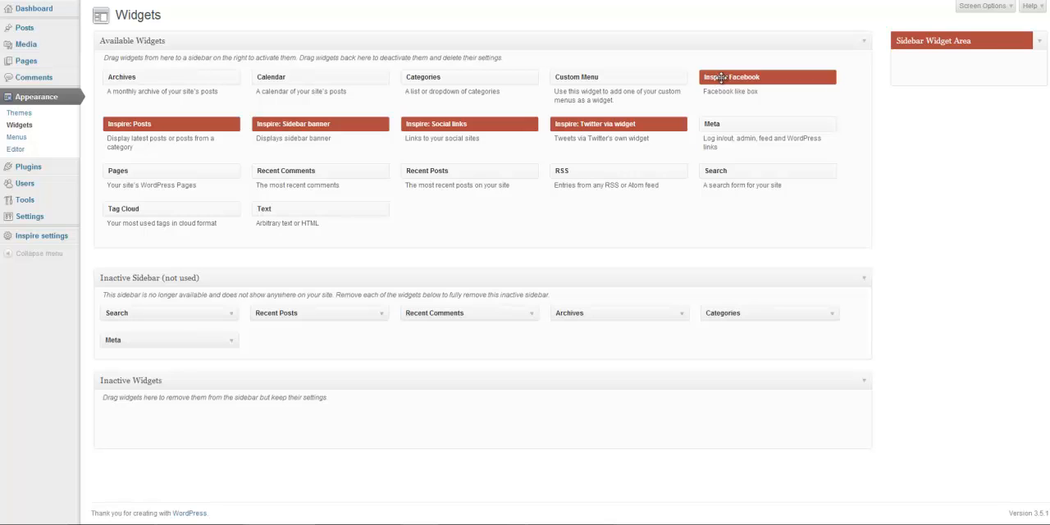
left_click_drag(718, 78, 919, 69)
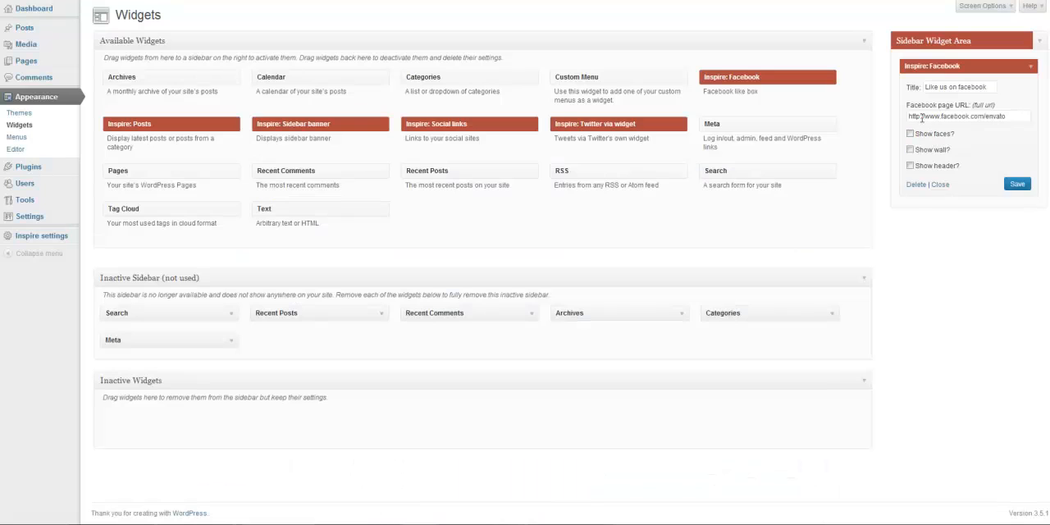
triple_click(923, 117)
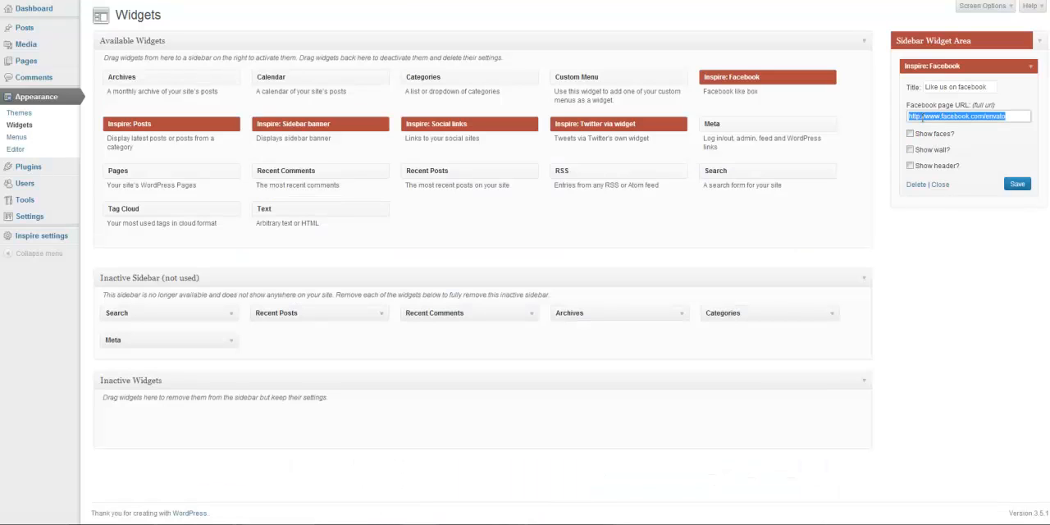
key("ctrl+v")
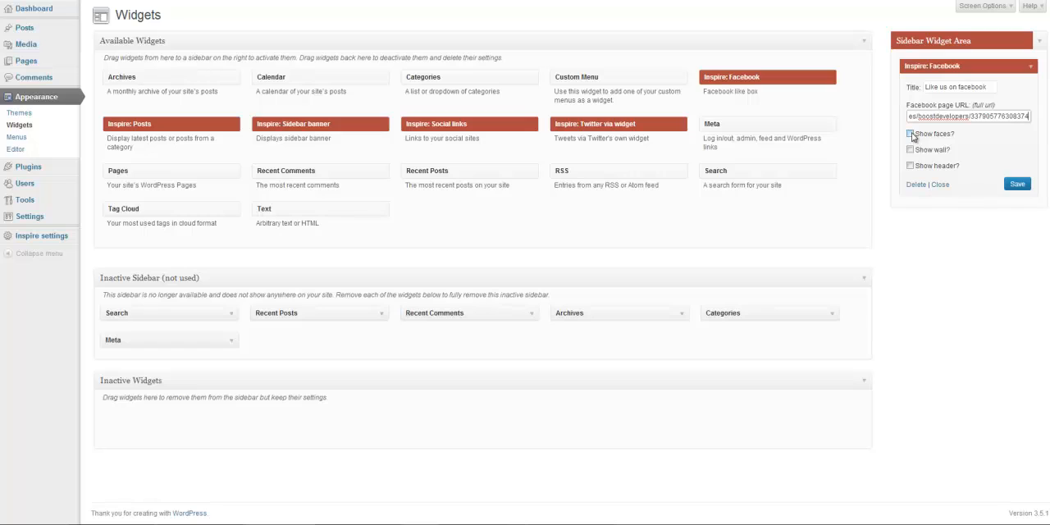
- Enable showing faces, wall and header in the Facebook widget and save it
left_click(911, 133)
left_click(910, 149)
left_click(910, 165)
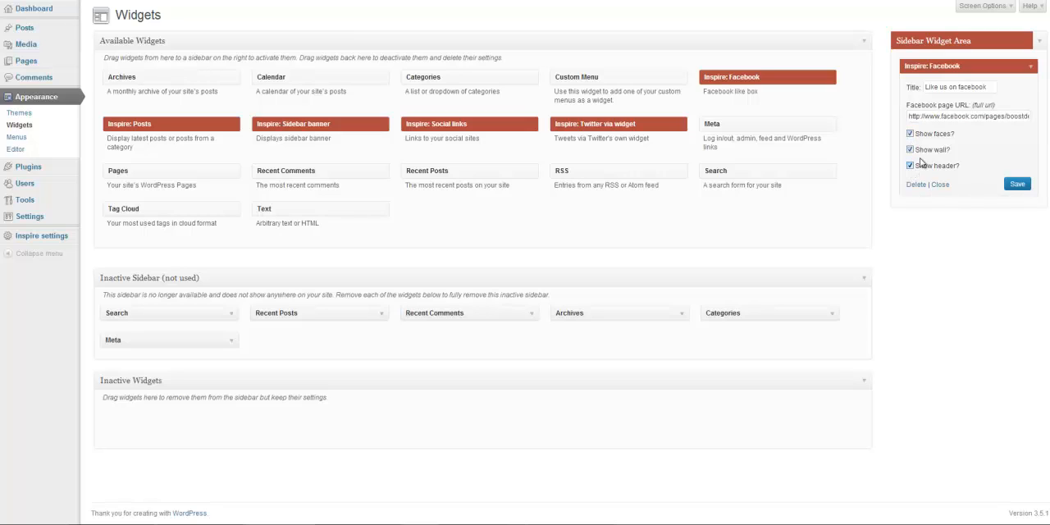
left_click(1017, 184)
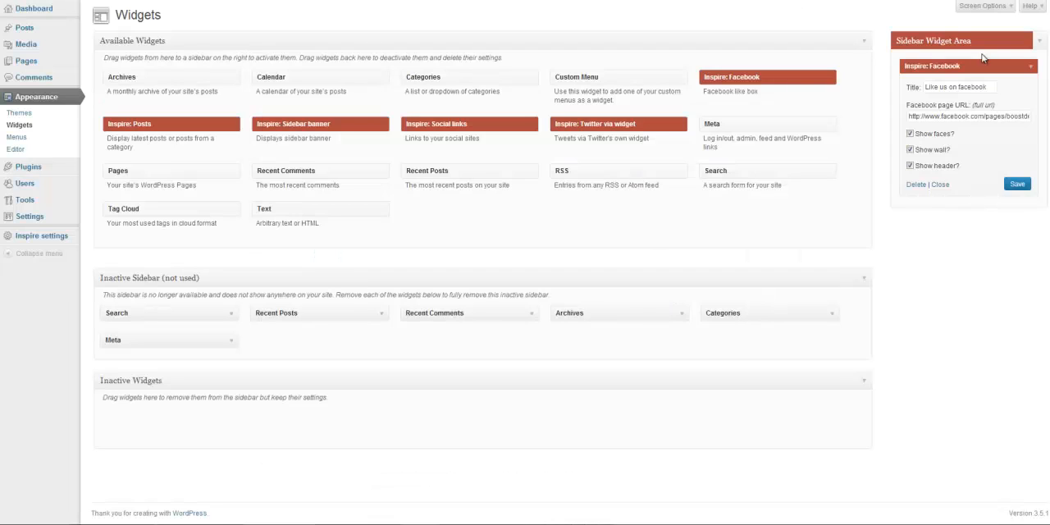
- Replace the Facebook widget in the Sidebar Widget Area with Inspire: Twitter via widget and check it on the post
left_click_drag(980, 59, 673, 129)
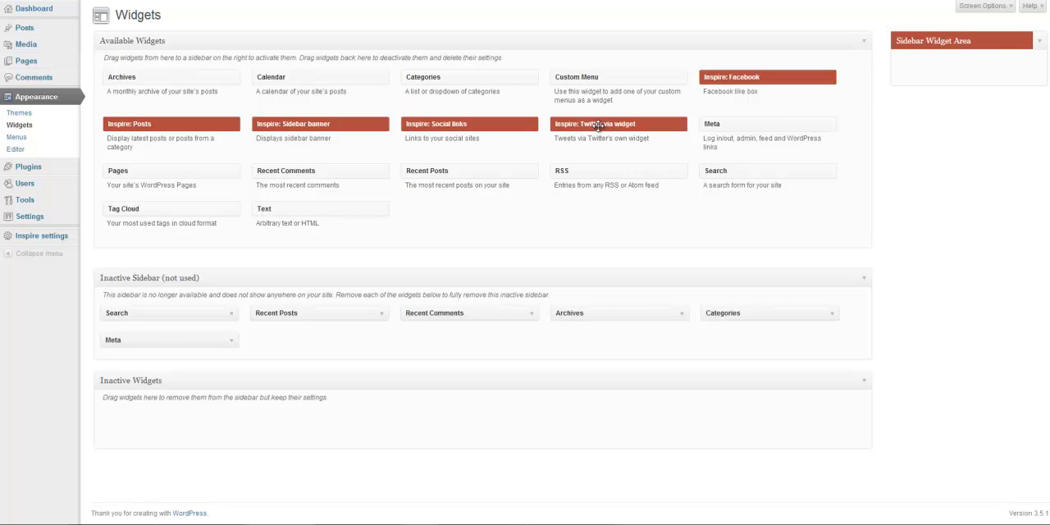
left_click_drag(602, 125, 894, 64)
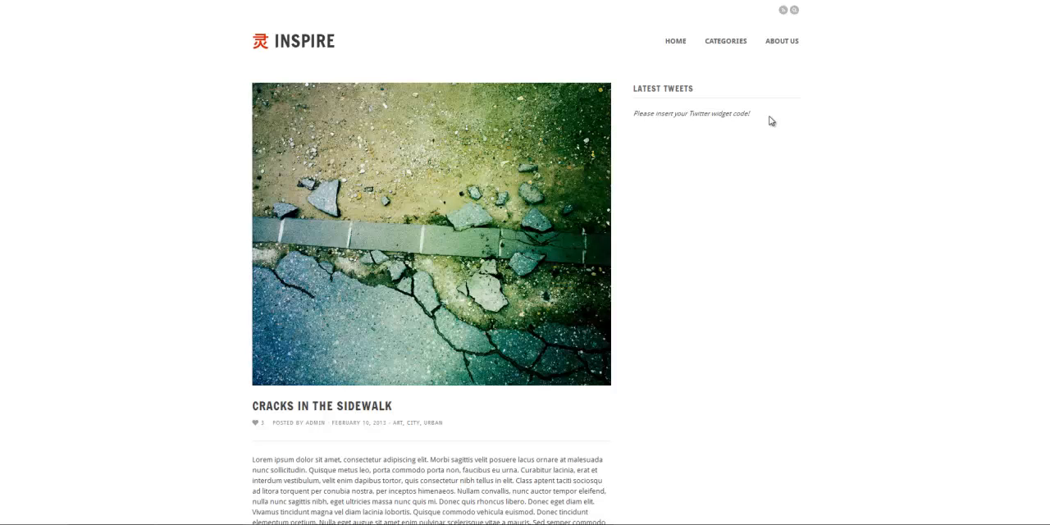
left_click(180, 1)
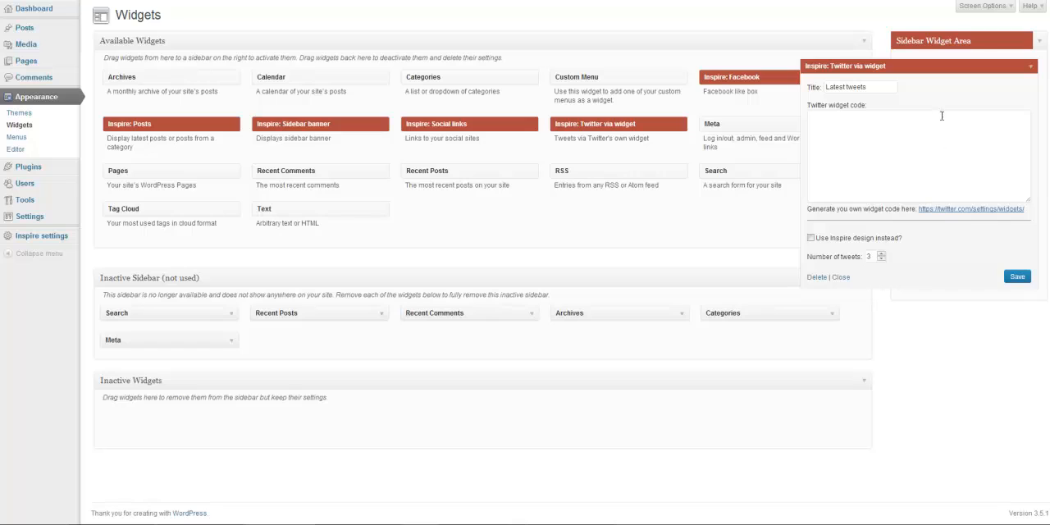
- Follow the Twitter widget's code generation link and open the "Tweets by boostdevelopers" widget for editing
left_click(947, 212)
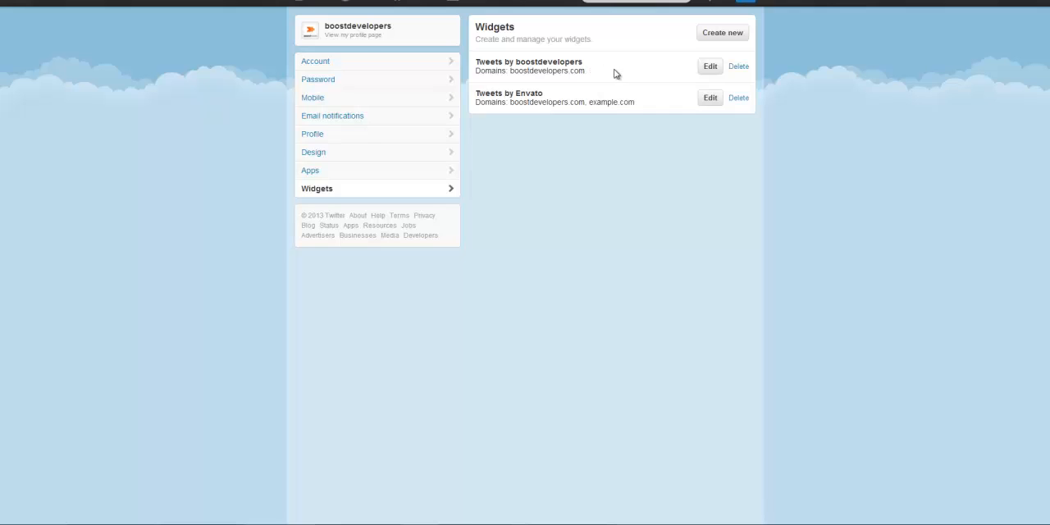
left_click(707, 69)
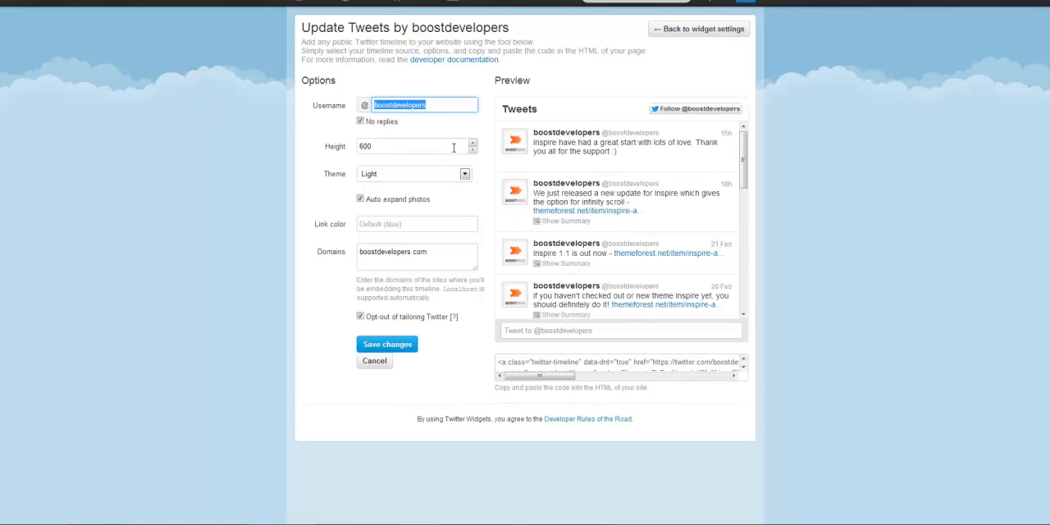
- Copy the timeline's embed code into the Twitter widget's code field, save the widget and browse the tweets on the post
left_click(523, 362)
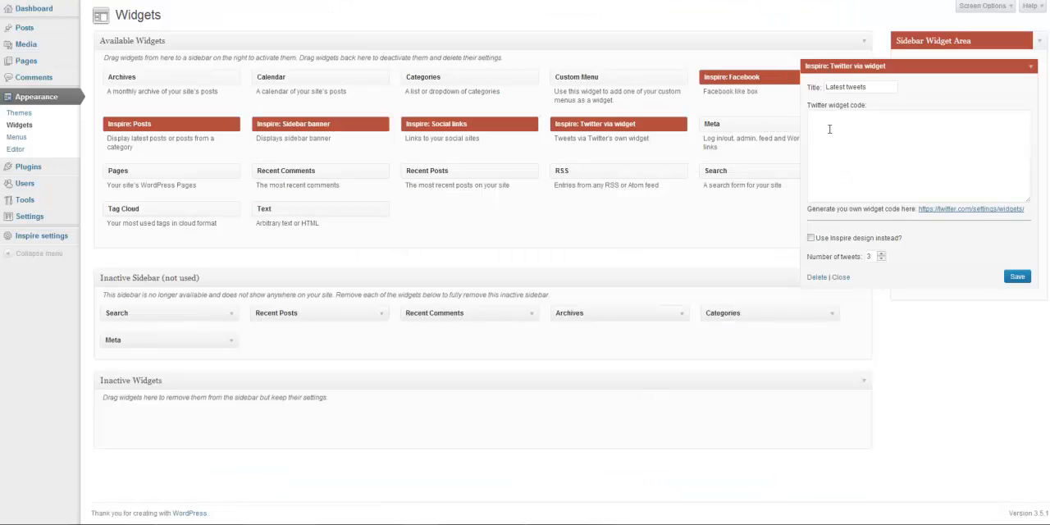
left_click(830, 129)
key("ctrl+v")
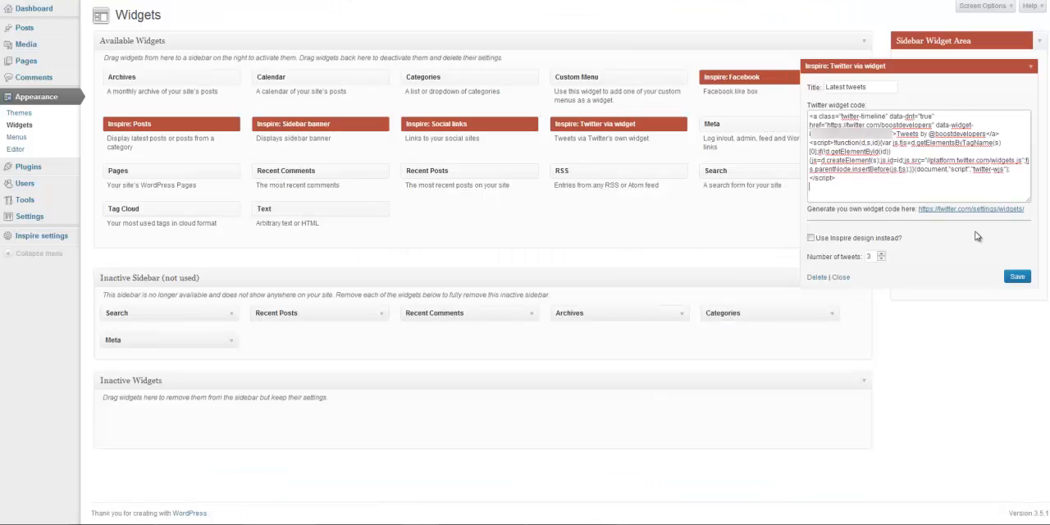
left_click(1018, 276)
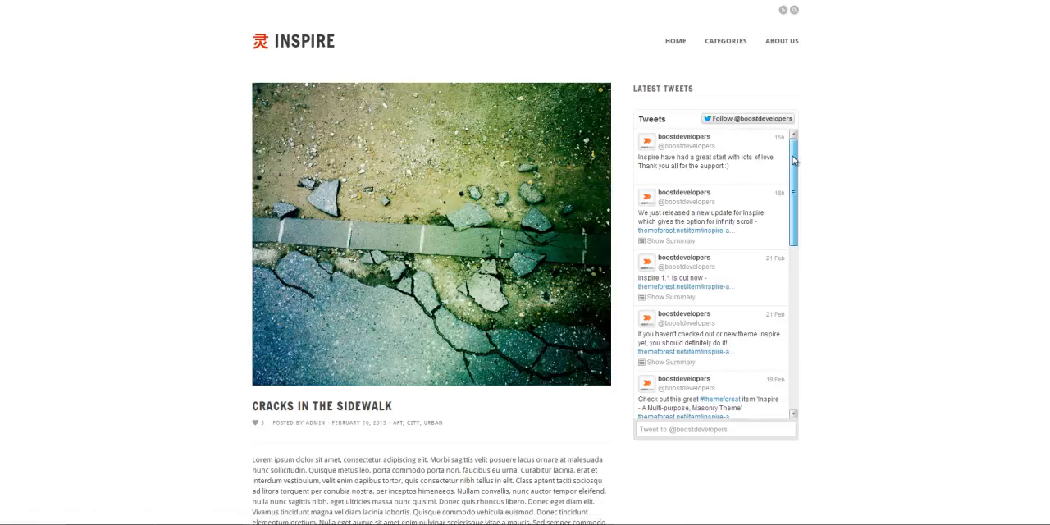
scroll(794, 169, "down", 1)
left_click_drag(794, 170, 788, 405)
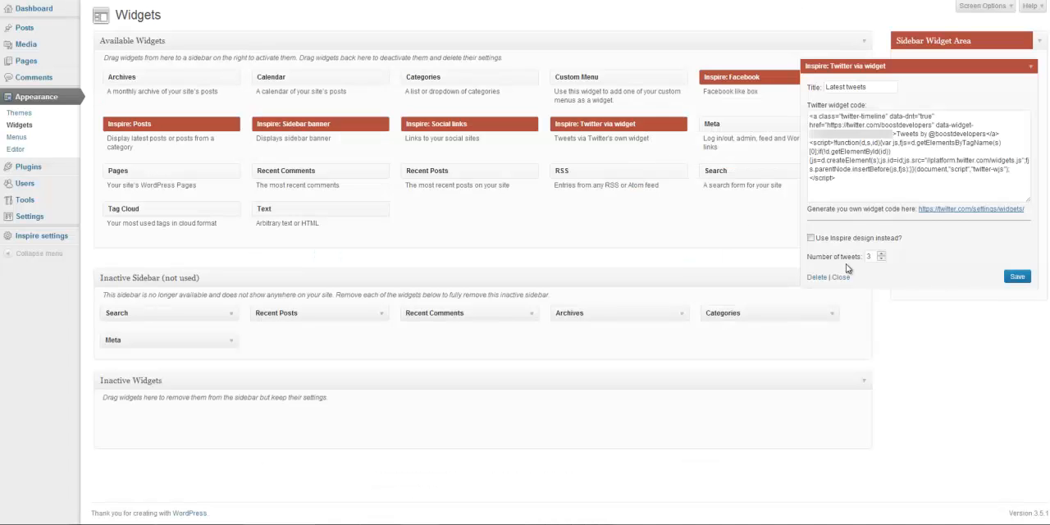
- Enable the Inspire design for the Twitter widget, save it and reload the post to check the tweets
left_click(811, 238)
double_click(869, 256)
left_click(1017, 277)
key("ctrl+Tab")
key("F5")
- Remove the Twitter widget from the Sidebar Widget Area and add Inspire: Sidebar banner in its place, collapsed
left_click(1031, 68)
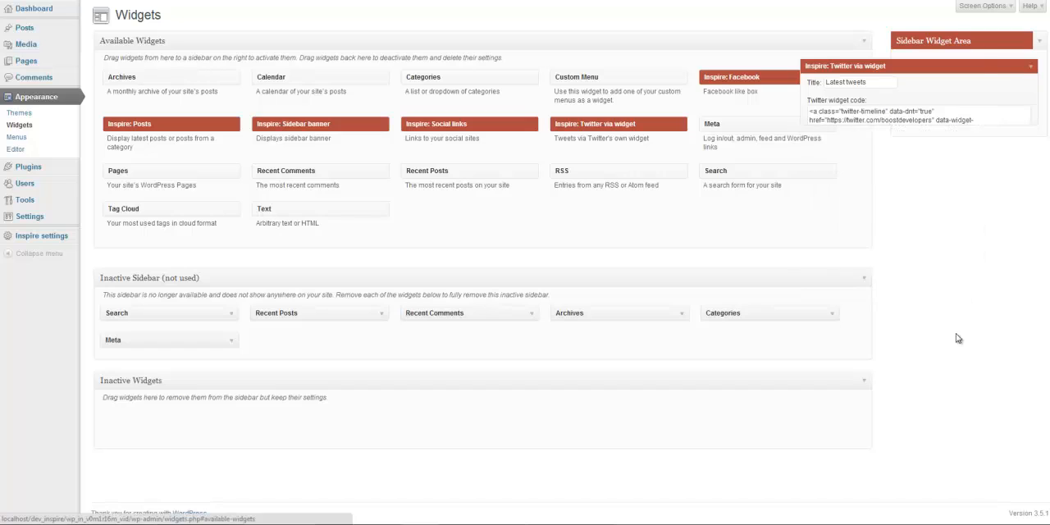
left_click_drag(968, 66, 454, 149)
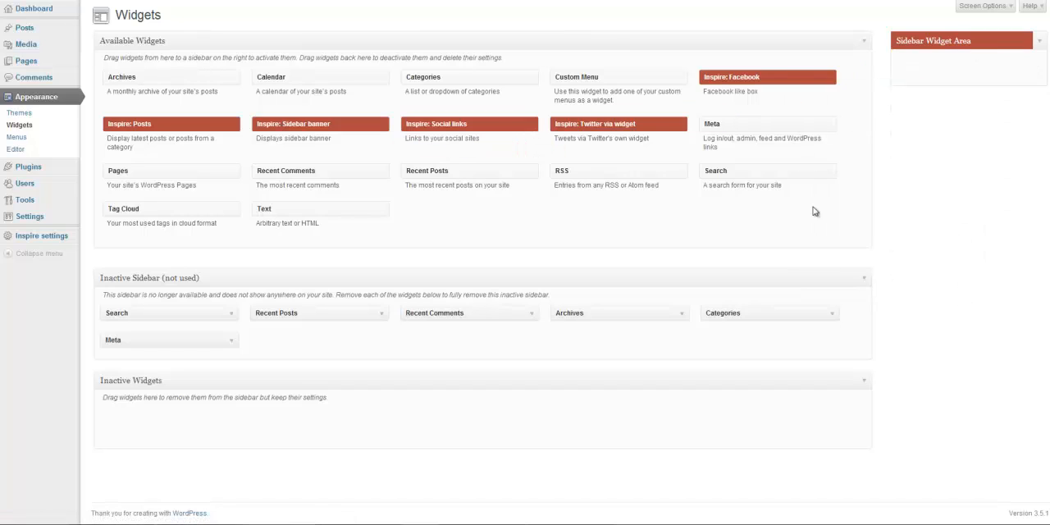
left_click_drag(298, 125, 895, 73)
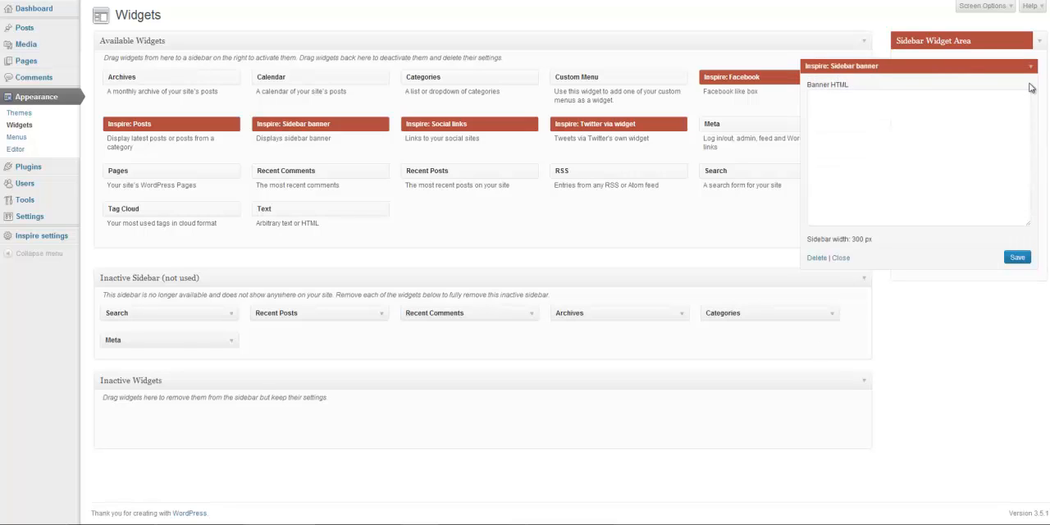
left_click(1032, 69)
- Add Inspire: Social links, Inspire: Posts and Inspire: Facebook below the banner in the Sidebar Widget Area, collapsing each one
left_click_drag(449, 125, 951, 94)
left_click(1031, 92)
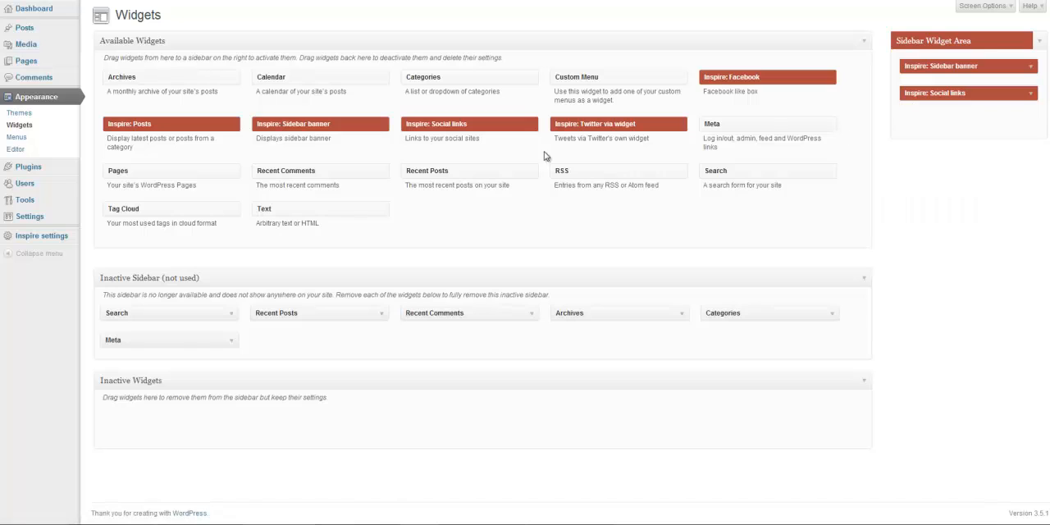
left_click_drag(199, 135, 954, 116)
left_click(1031, 121)
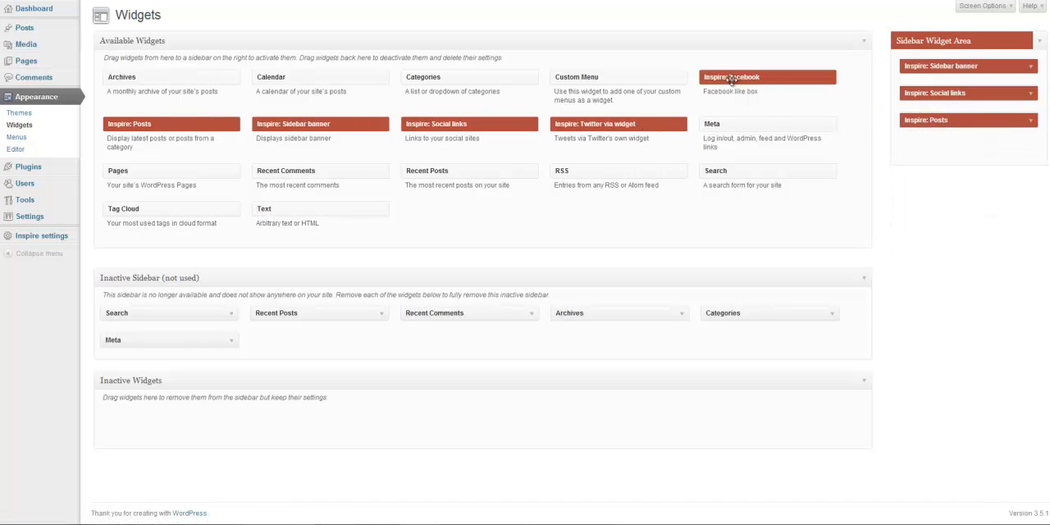
left_click_drag(731, 80, 944, 148)
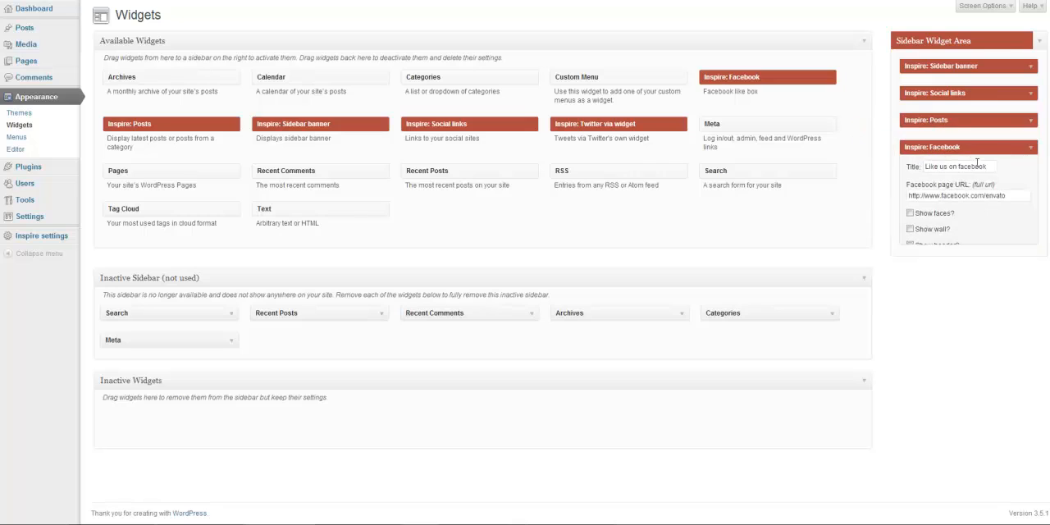
left_click(1031, 149)
- Add Inspire: Twitter via widget below Facebook, paste the copied timeline code, enable the Inspire design and save it
left_click_drag(586, 128, 1032, 190)
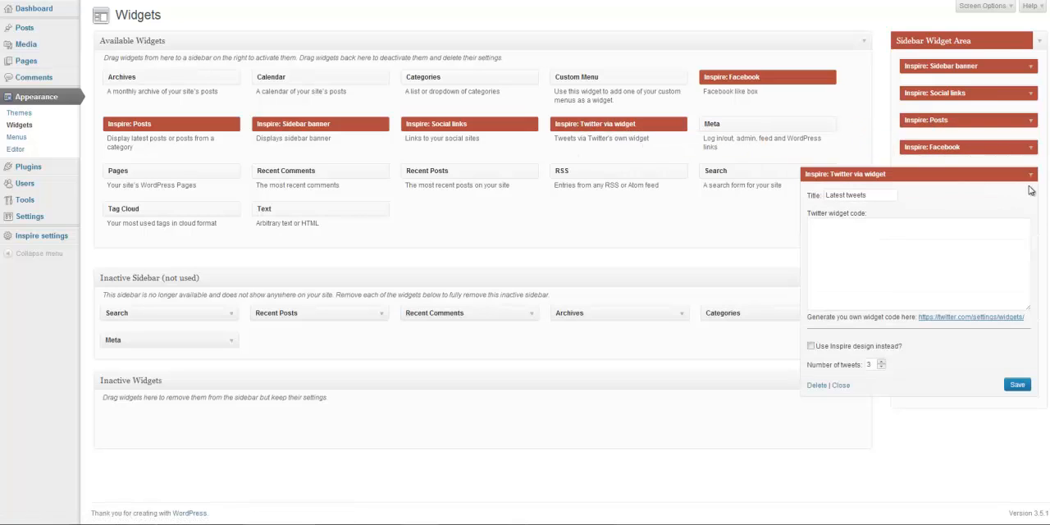
left_click(905, 237)
key("ctrl+v")
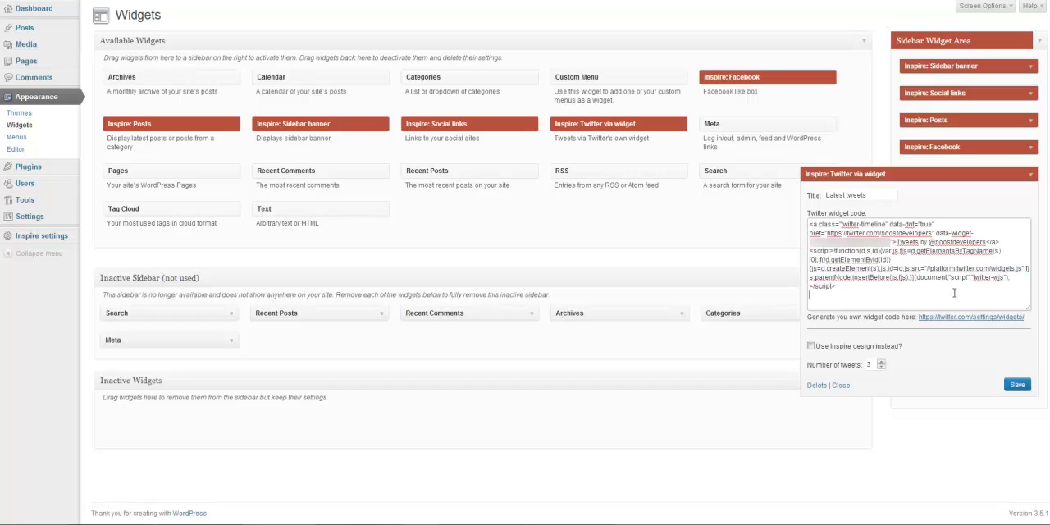
left_click(824, 351)
left_click(1016, 386)
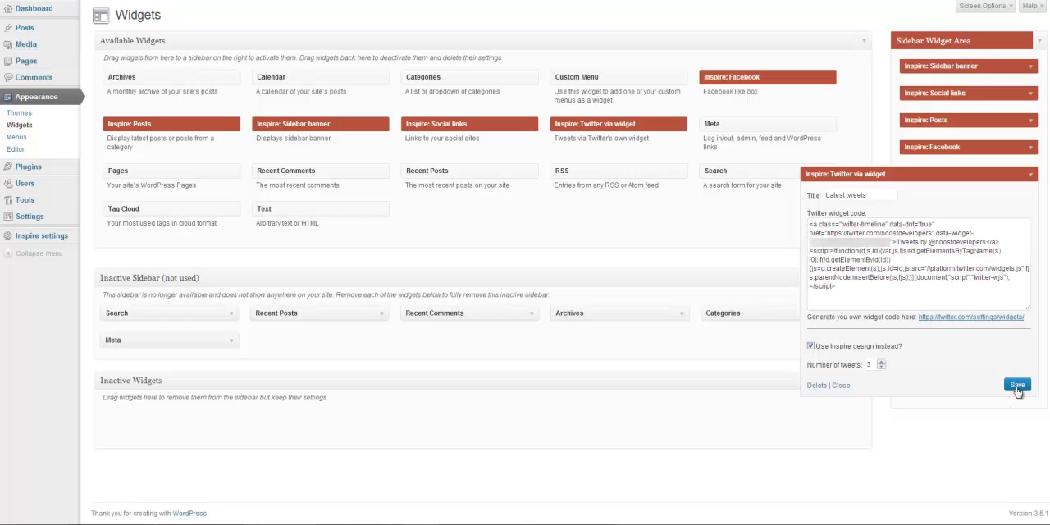
left_click(1031, 175)
- Enable showing faces in the Facebook widget and save it, and choose another option for what the Posts widget shows
left_click(1030, 147)
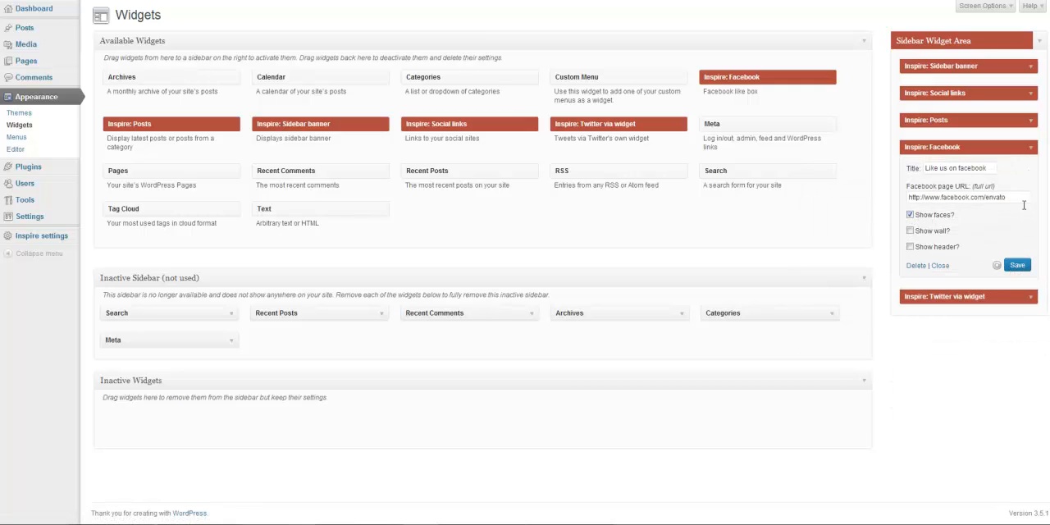
left_click(1029, 148)
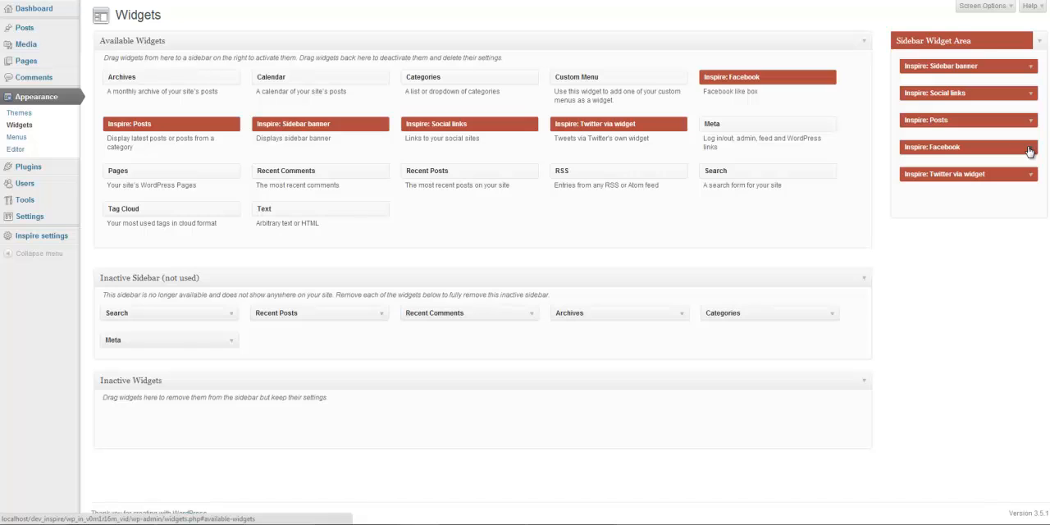
left_click(1030, 122)
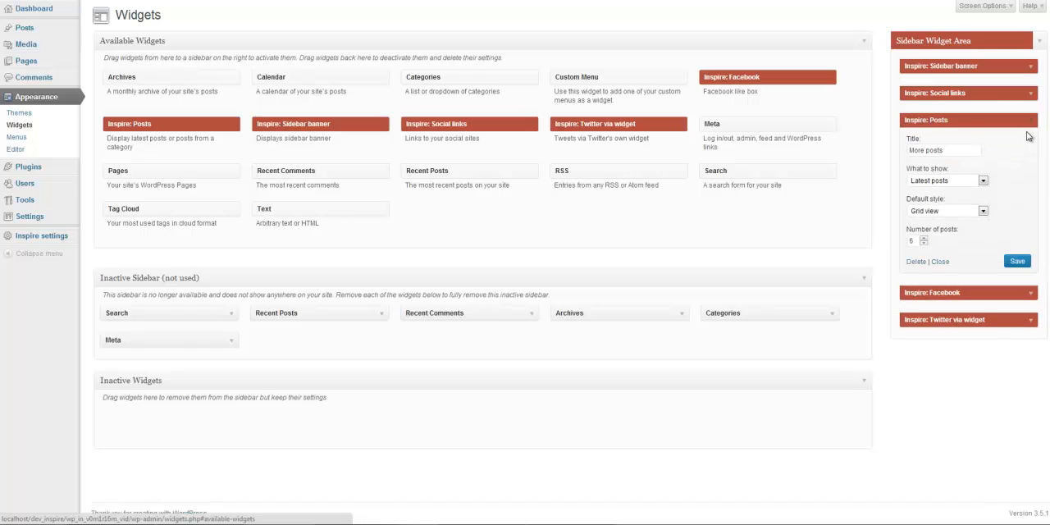
left_click(984, 181)
left_click(974, 205)
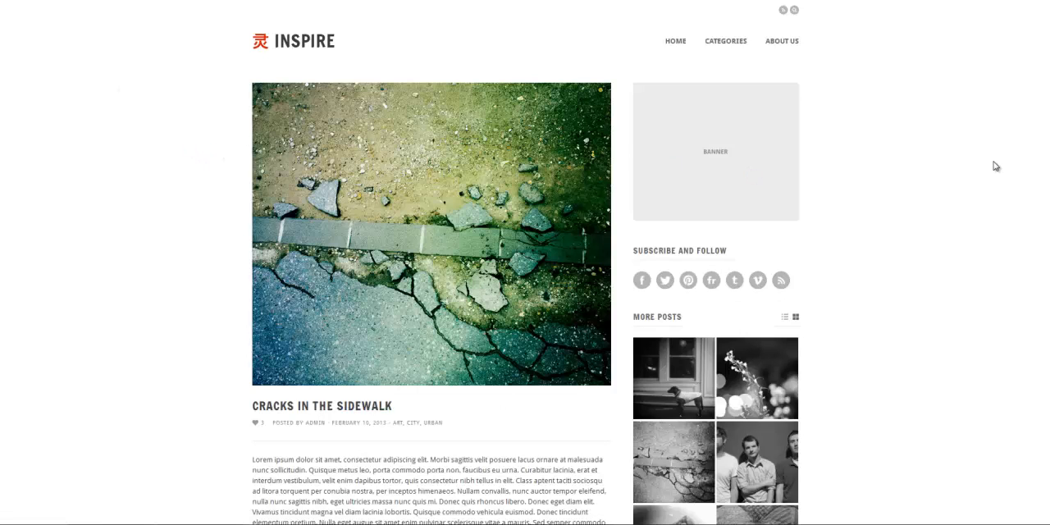
- Review all five Inspire widgets down the sidebar of the Cracks in the Sidewalk post and return to the page's beginning
scroll(994, 166, "down", 3)
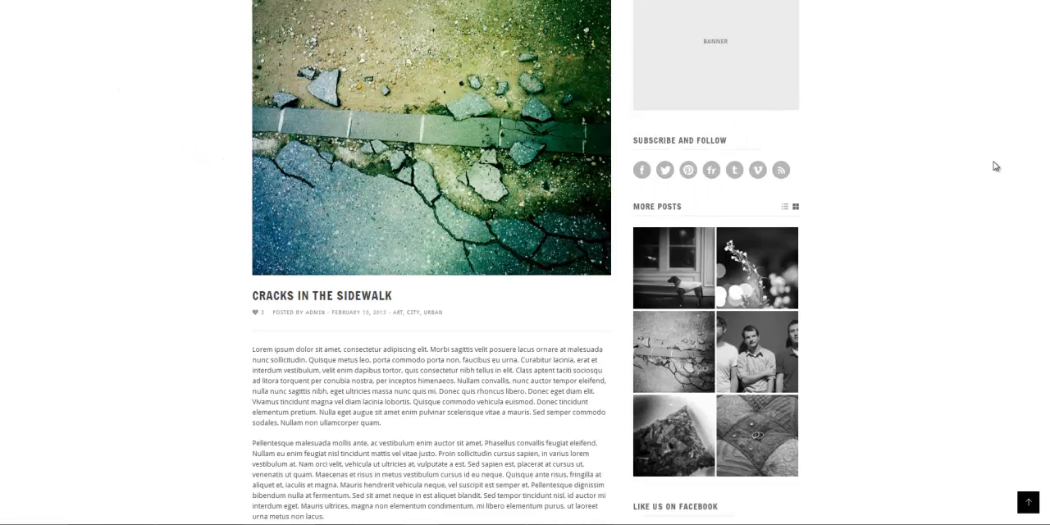
scroll(995, 166, "down", 6)
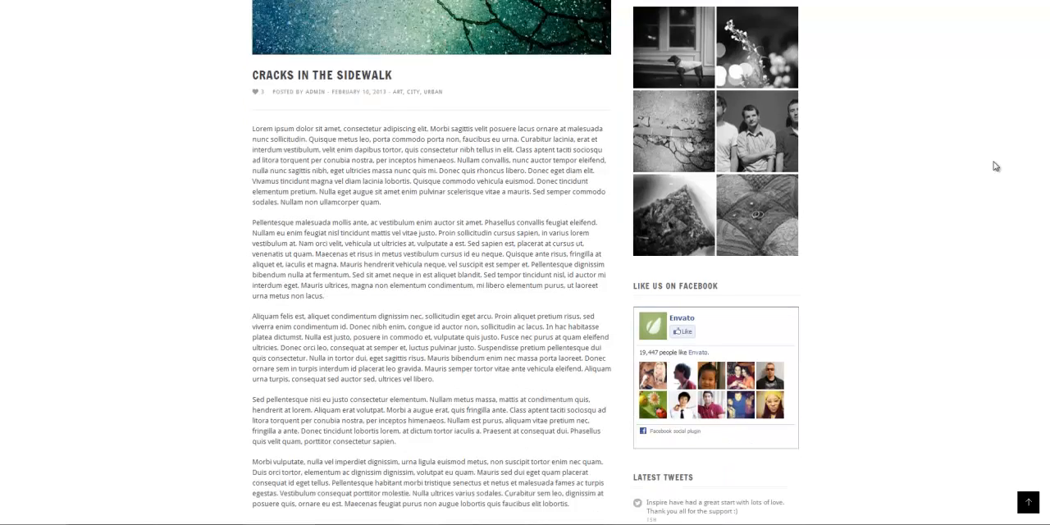
scroll(995, 166, "down", 9)
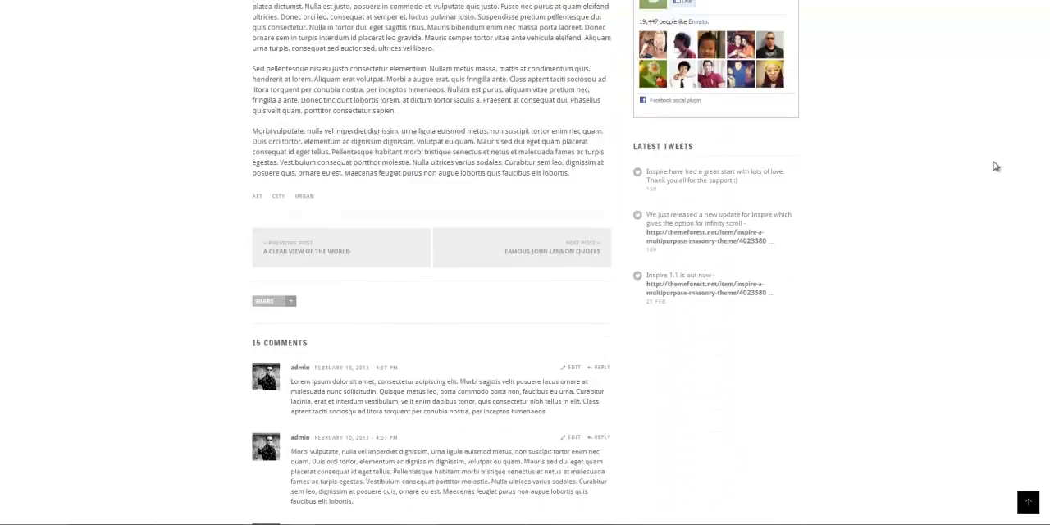
scroll(995, 166, "down", 2)
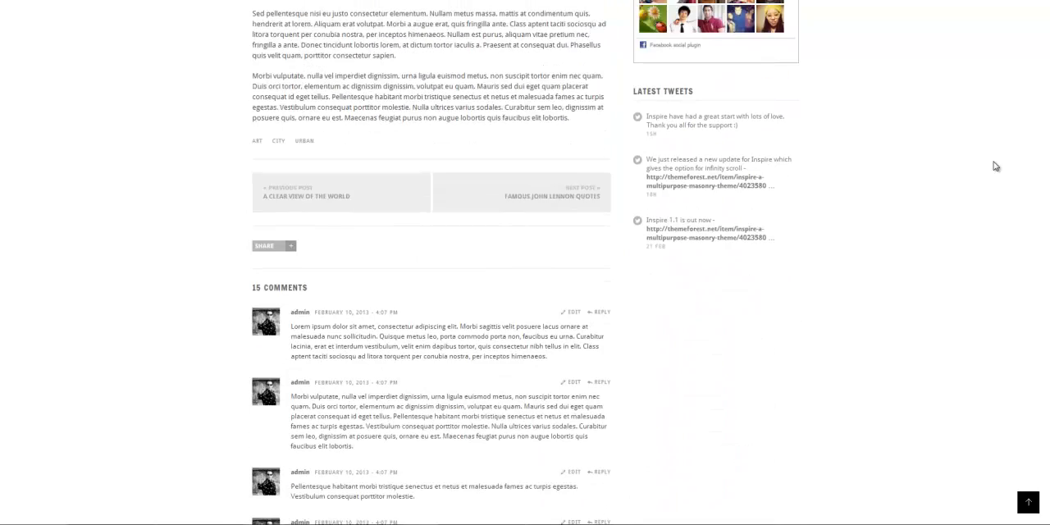
left_click(1028, 501)
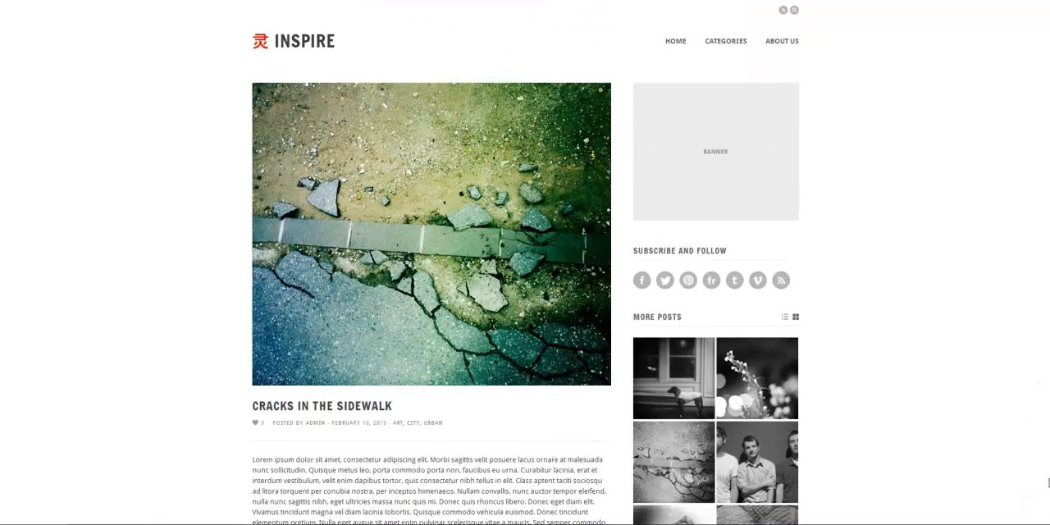